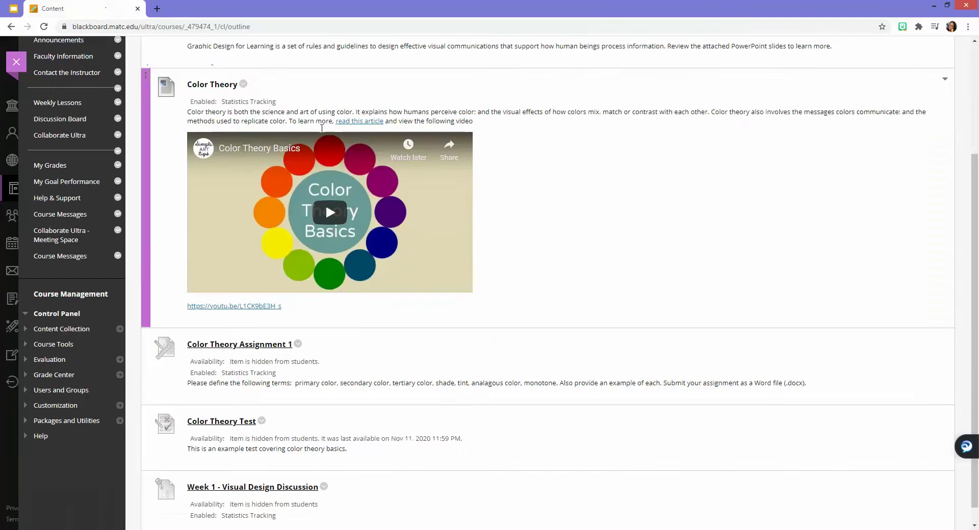
- Open the action menu for the Color Theory Test on the Week 1 page
scroll(976, 189, "up", 2)
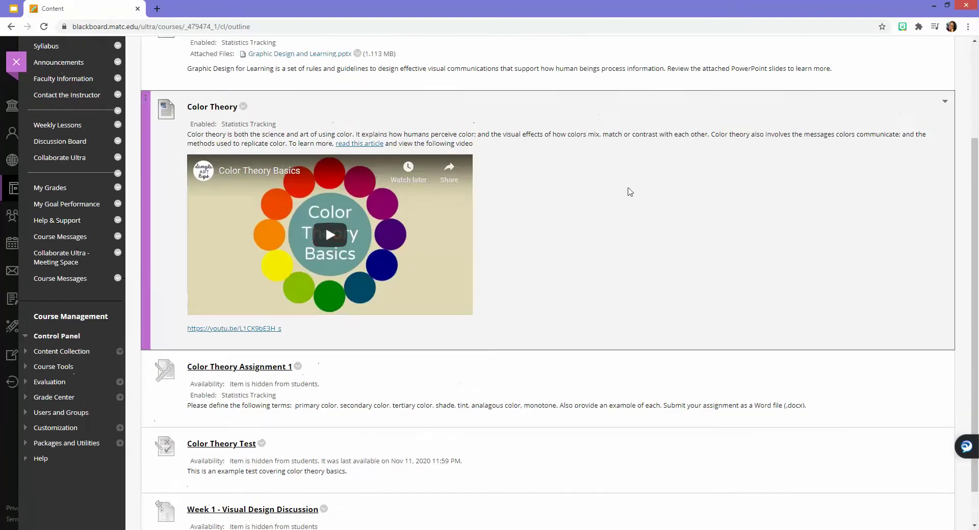
scroll(976, 190, "up", 1)
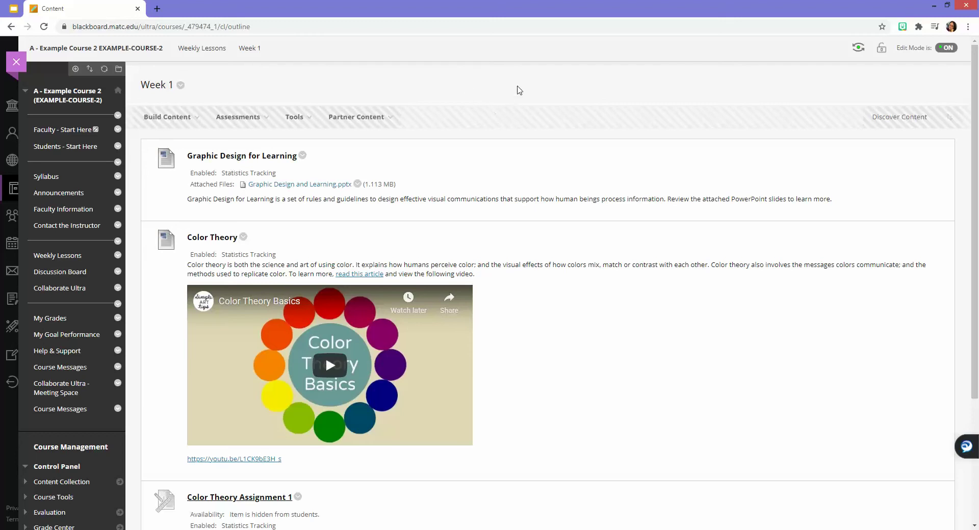
scroll(654, 189, "down", 3)
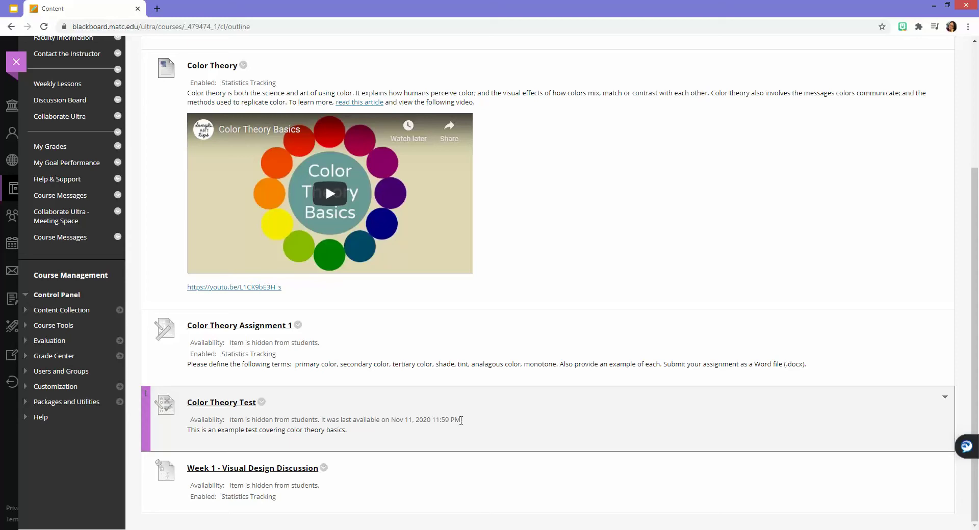
left_click(262, 403)
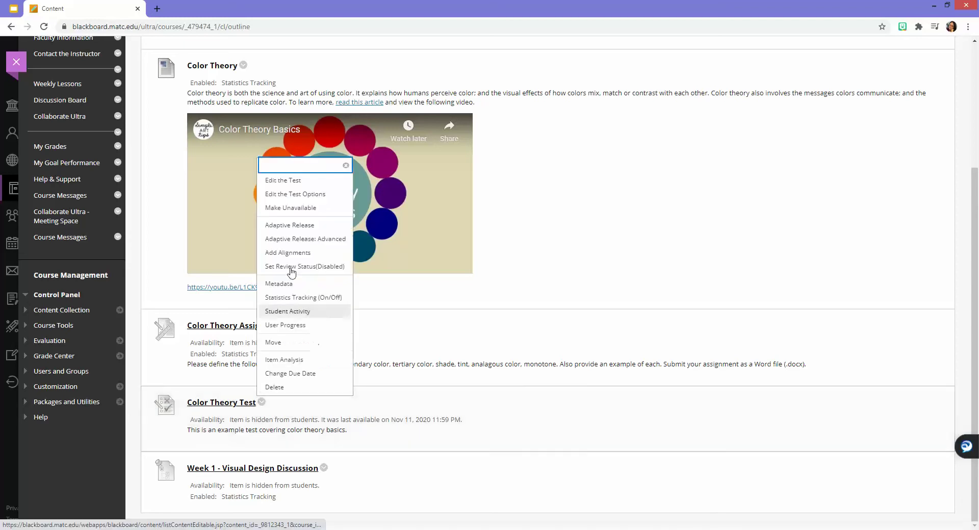
- Open Edit the Test Options for the Color Theory Test and bring Test Availability Exceptions into view
left_click(311, 195)
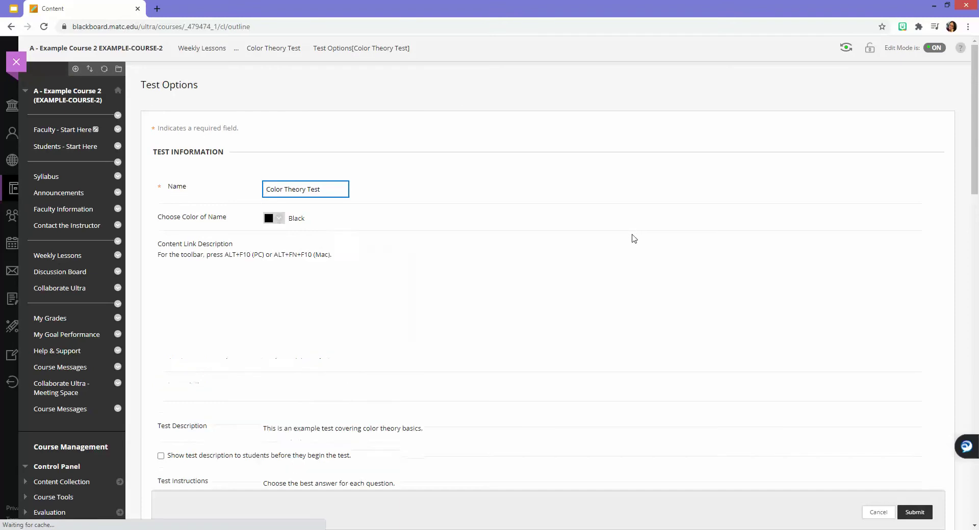
scroll(637, 237, "down", 8)
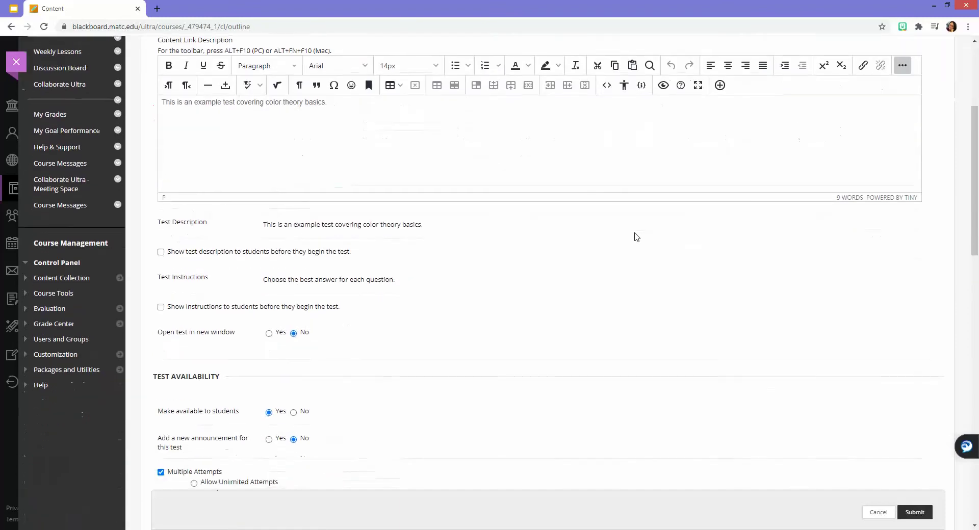
scroll(636, 237, "down", 5)
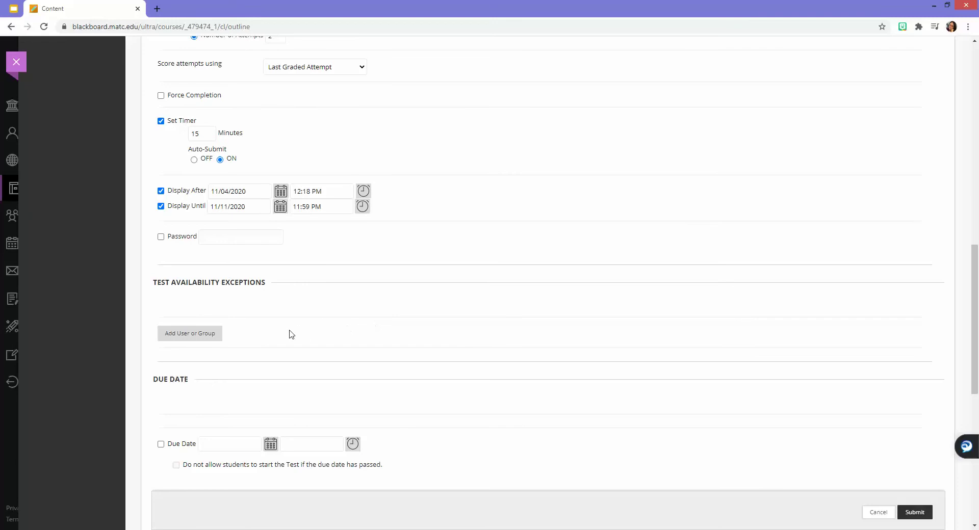
- Add the second listed student as a Test Availability Exception
left_click(186, 336)
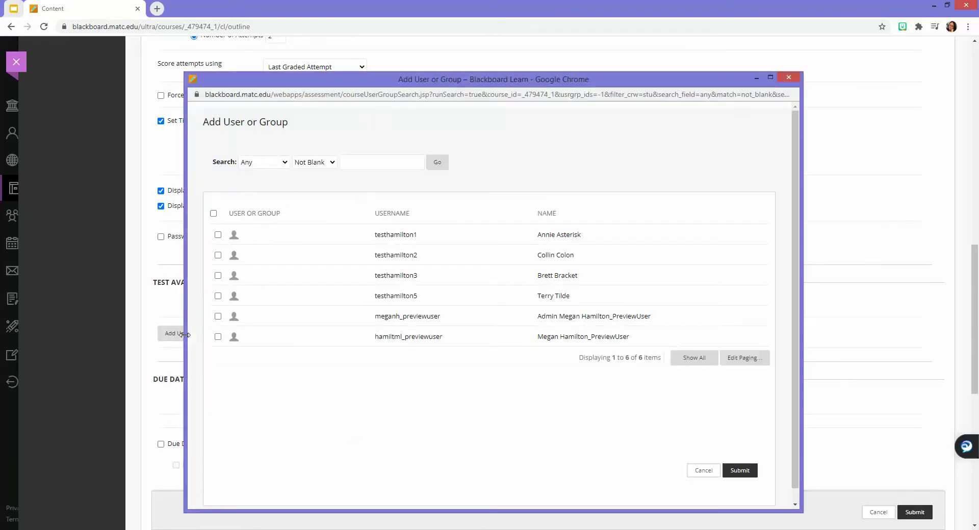
left_click(218, 256)
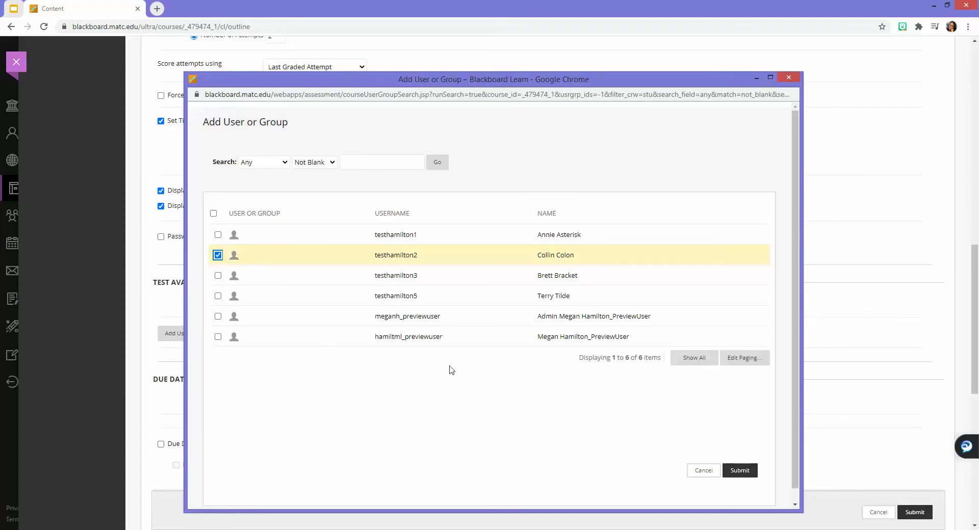
left_click(740, 469)
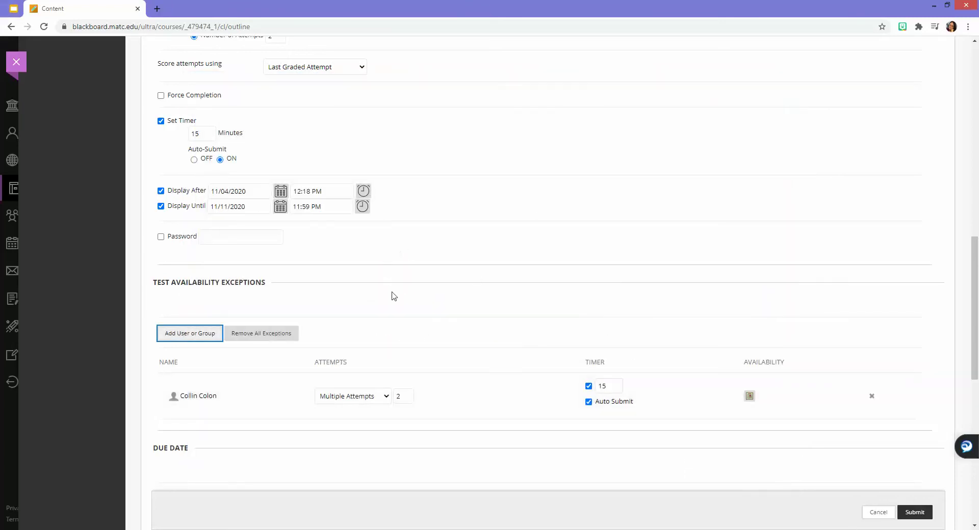
- Set the exception's number of attempts to 3
scroll(393, 295, "down", 1)
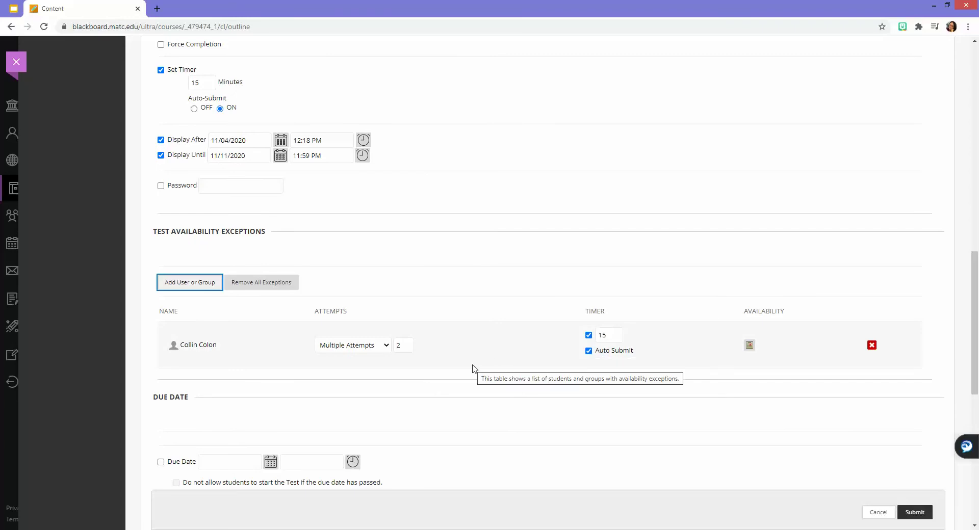
scroll(474, 368, "up", 2)
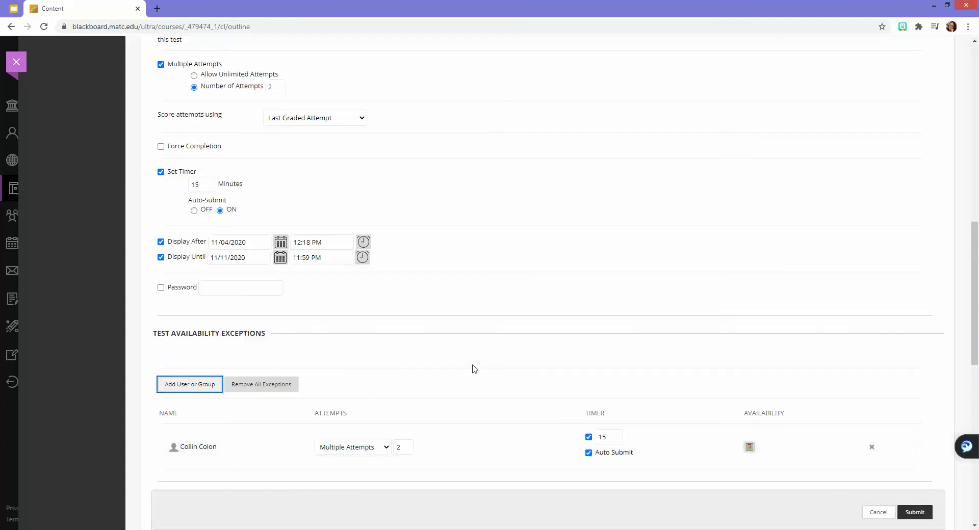
scroll(474, 368, "down", 1)
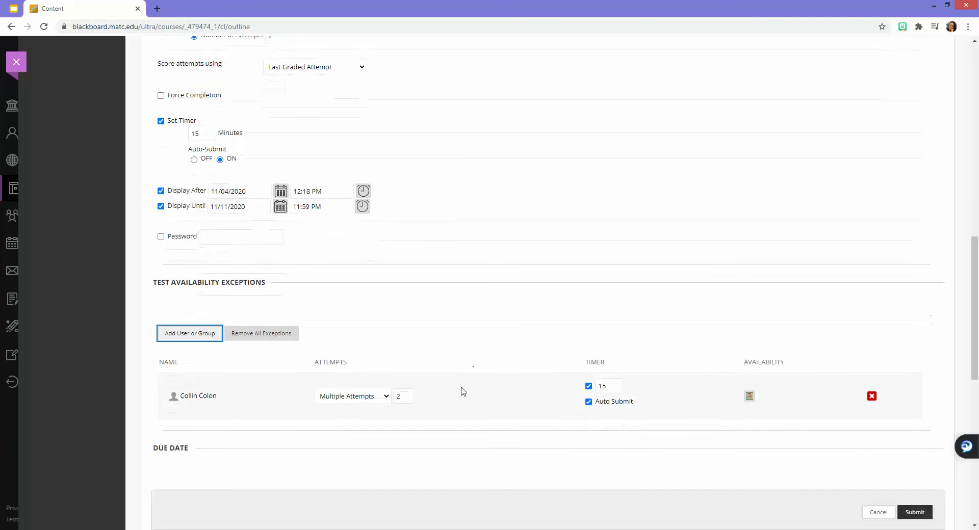
left_click(401, 396)
type("3")
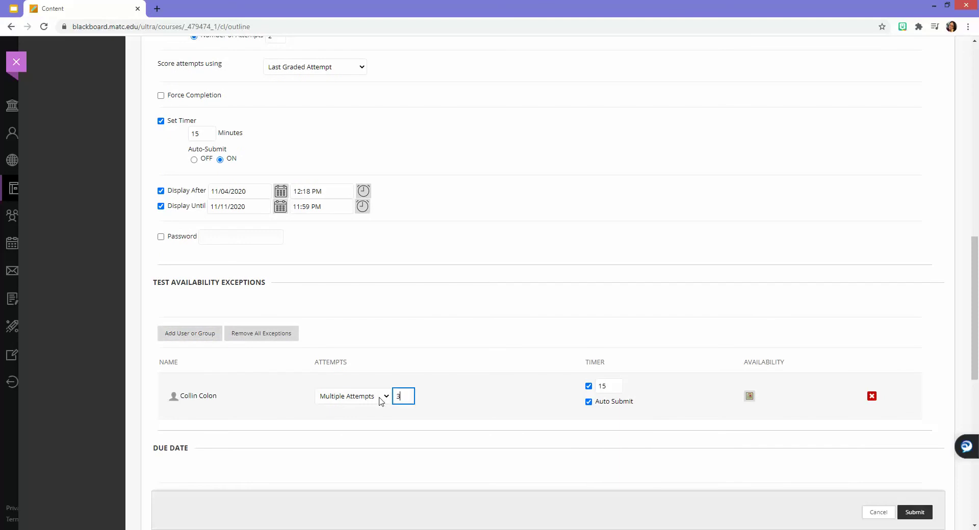
left_click(462, 399)
- Change the exception's timer to 30 minutes and turn off Auto Submit
scroll(316, 255, "up", 1)
scroll(608, 417, "down", 1)
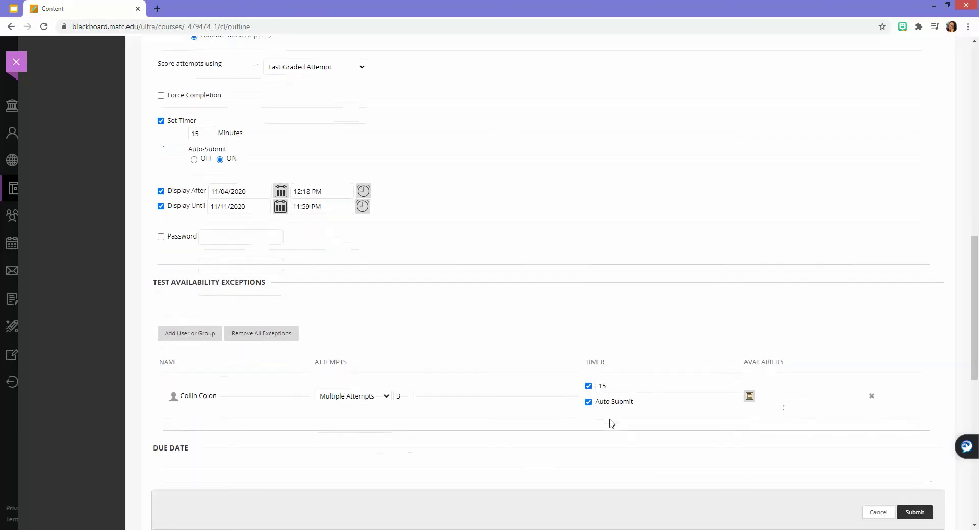
left_click_drag(609, 386, 593, 388)
type("30")
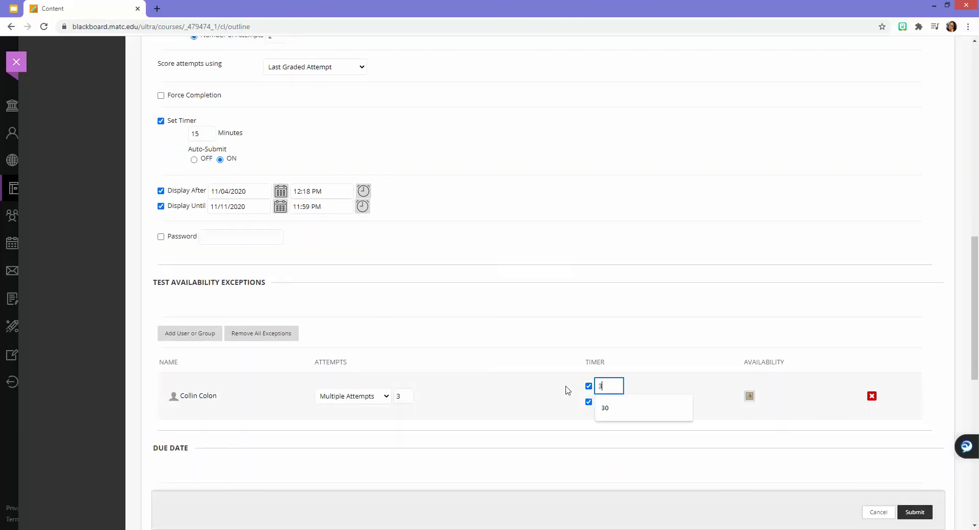
left_click(633, 332)
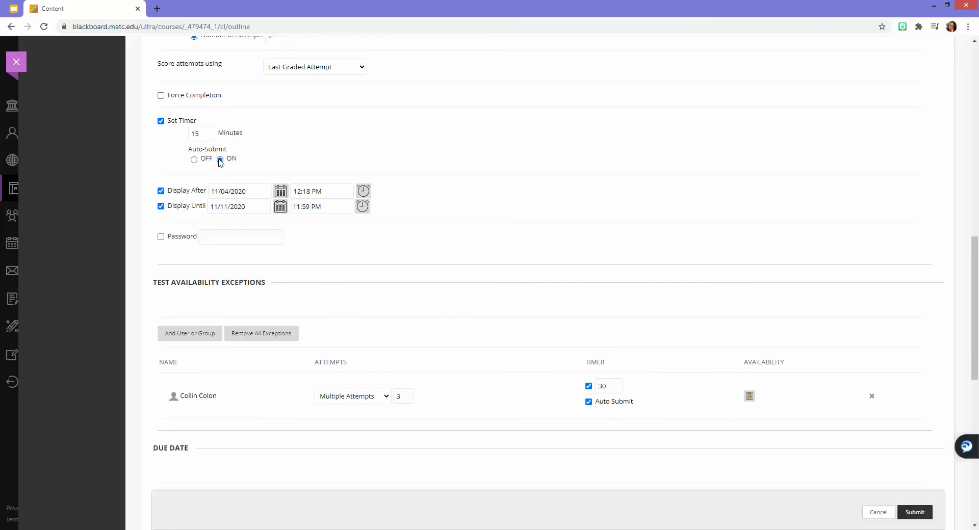
left_click(589, 402)
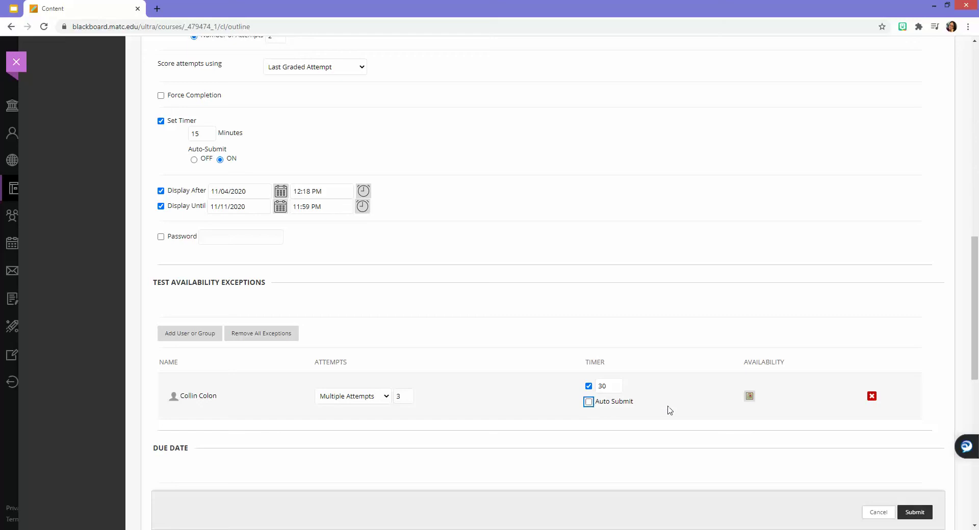
left_click(692, 399)
- Open the exception's availability dates dialog
scroll(196, 206, "up", 3)
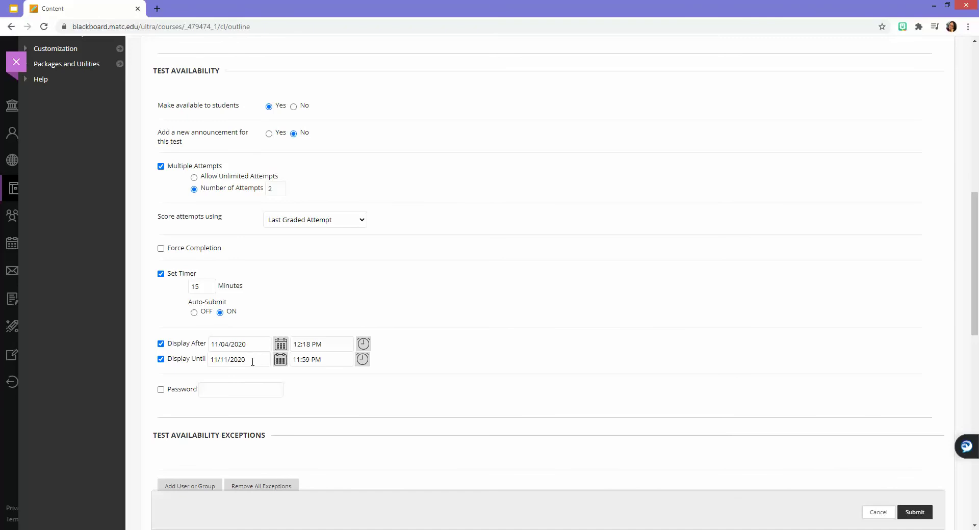
scroll(553, 352, "down", 4)
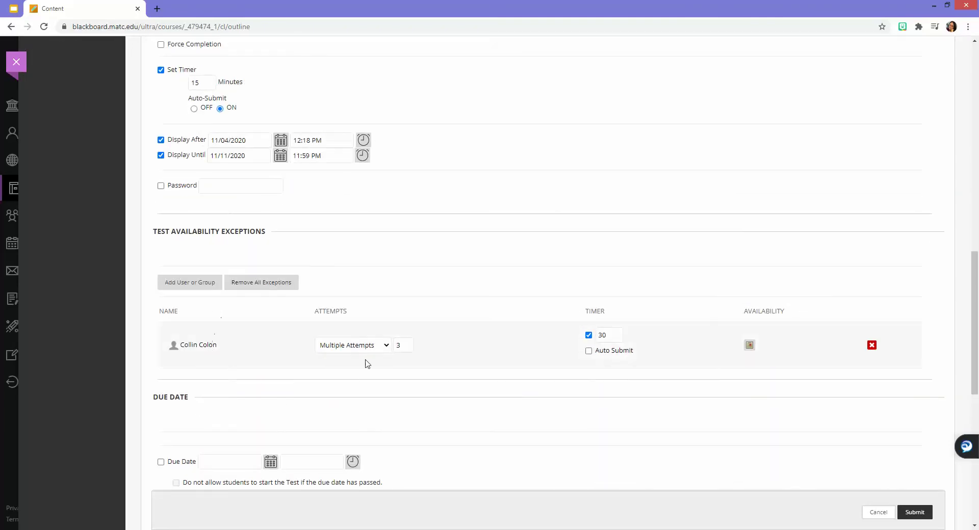
left_click(749, 345)
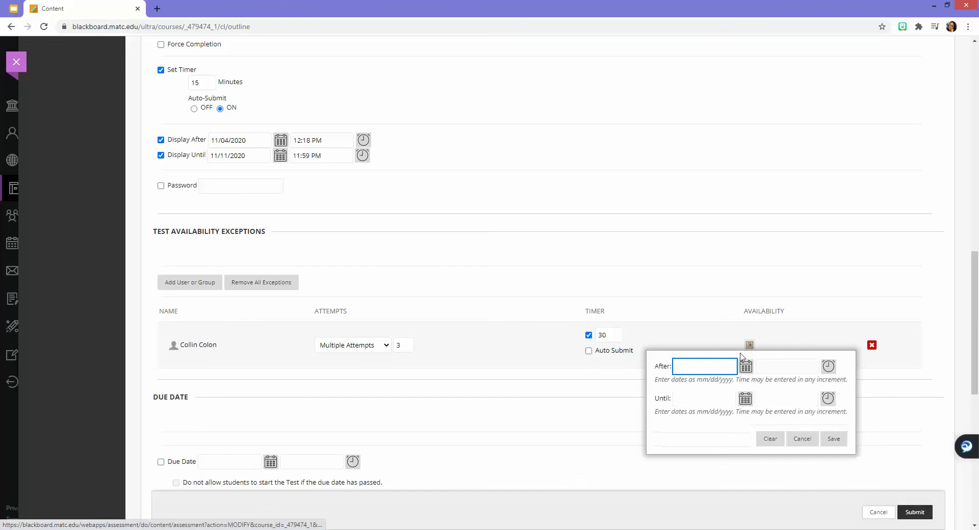
- Make the exception available 11/18/2020 12:00 AM until 11/23/2020 11:59 PM and save
left_click(745, 368)
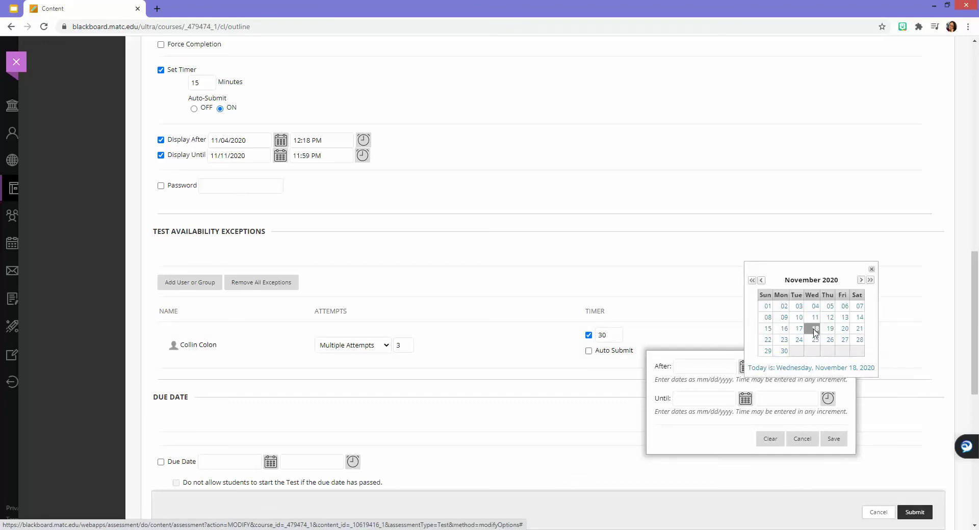
left_click(814, 330)
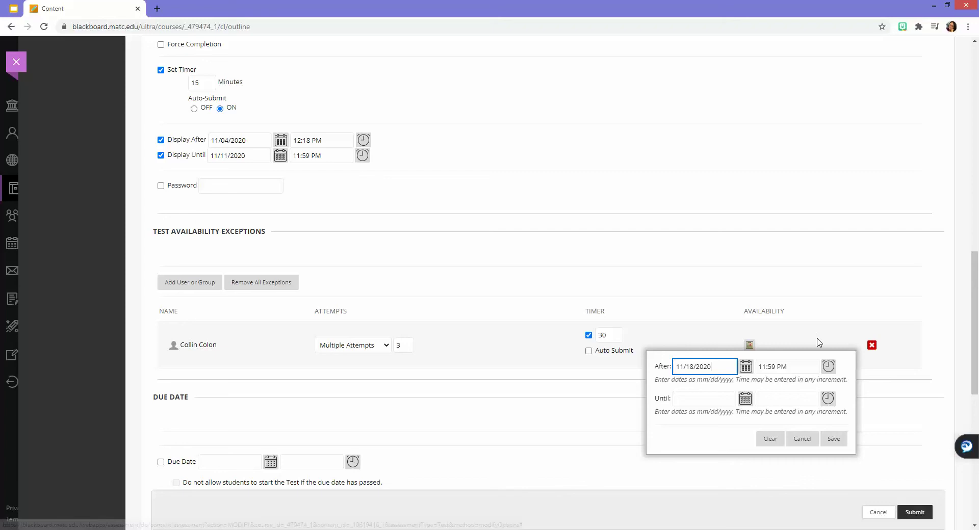
left_click(829, 368)
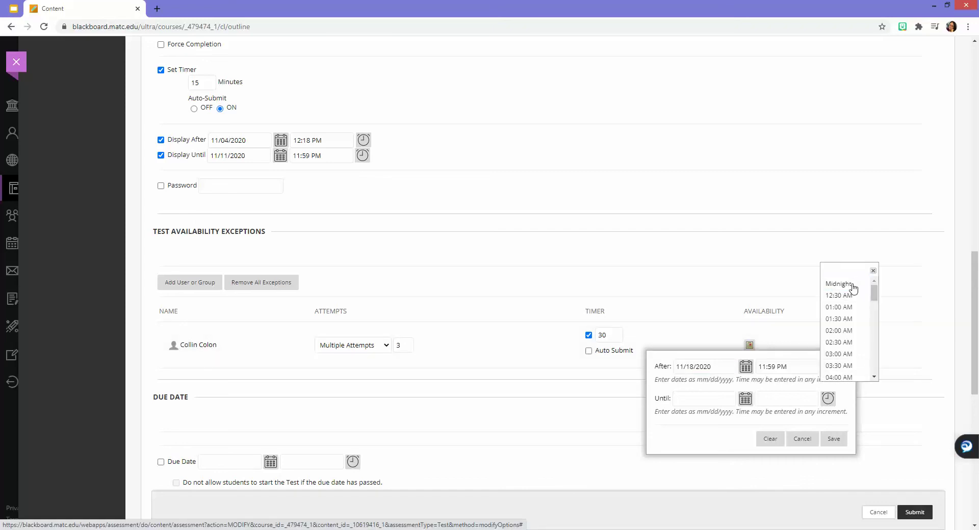
left_click(841, 284)
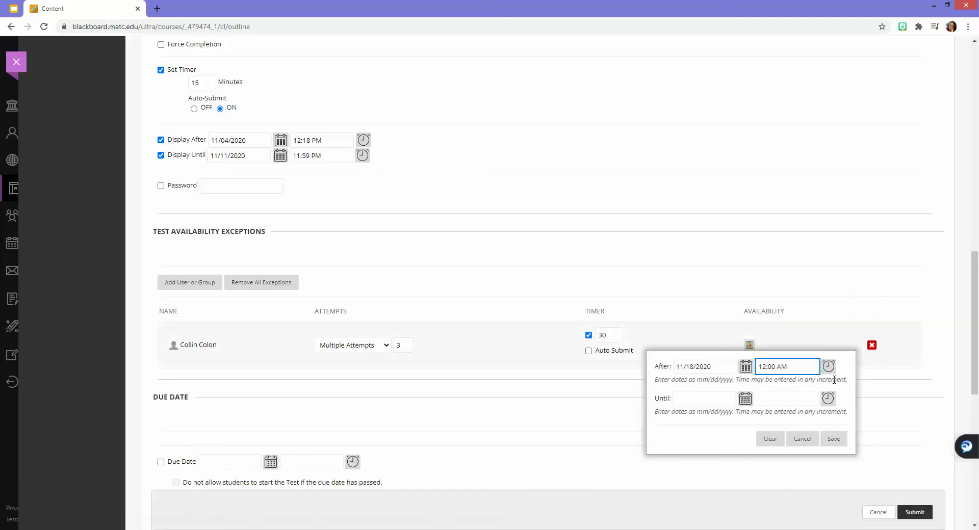
left_click(790, 369)
left_click(746, 399)
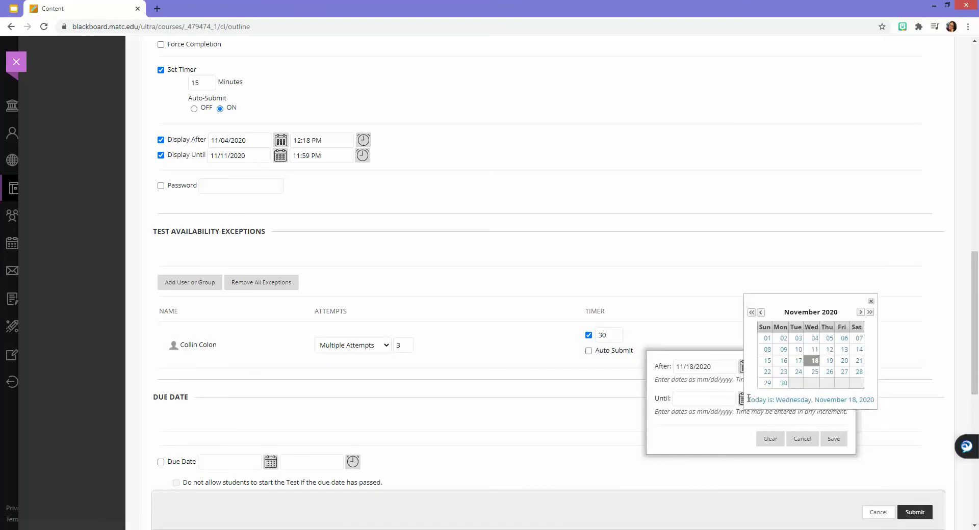
left_click(783, 373)
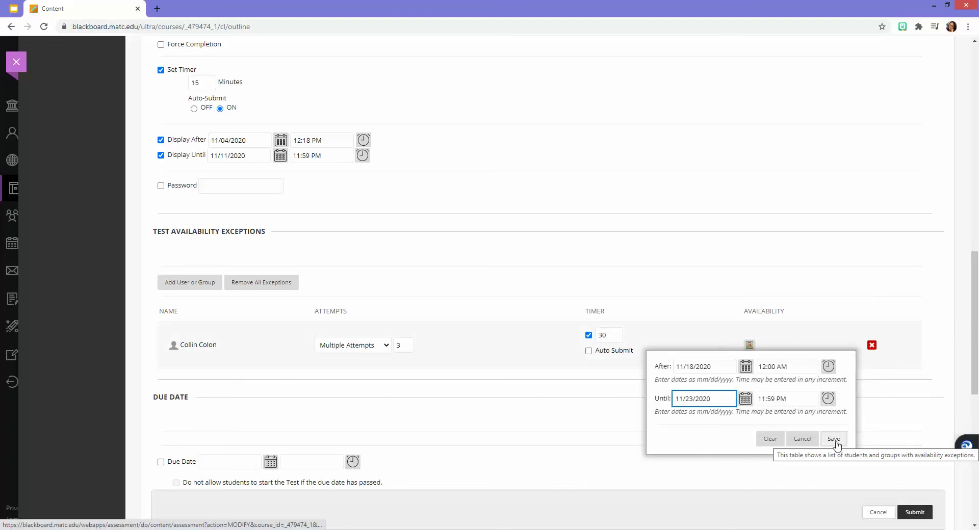
left_click(834, 440)
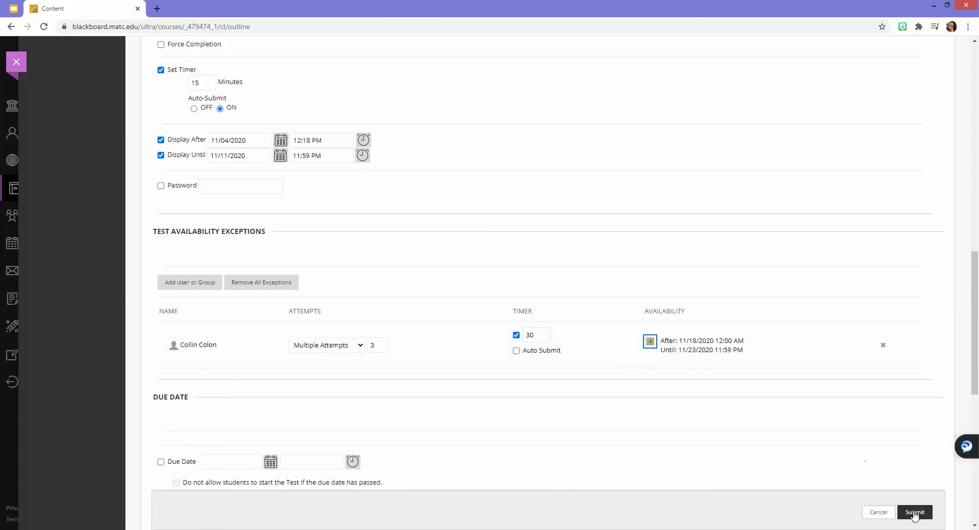
left_click(912, 513)
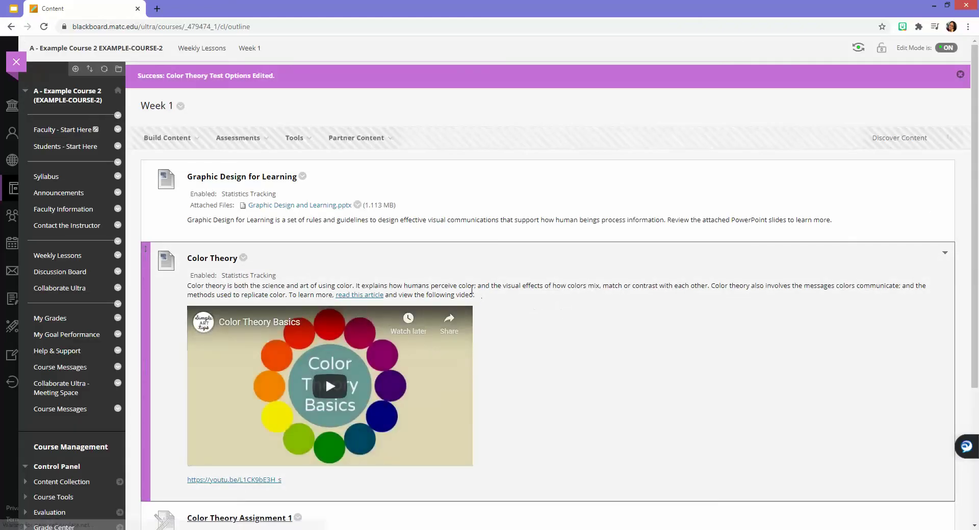
- Scroll Week 1 to confirm the Color Theory Test is available with restricted access
scroll(510, 301, "down", 3)
scroll(478, 291, "down", 2)
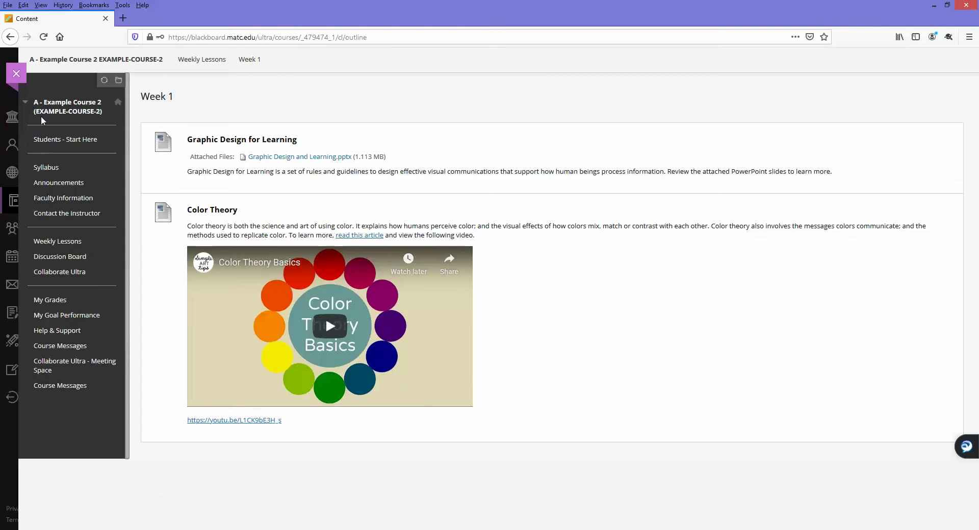
- Confirm which student account is signed in and return to the Courses list
left_click(16, 73)
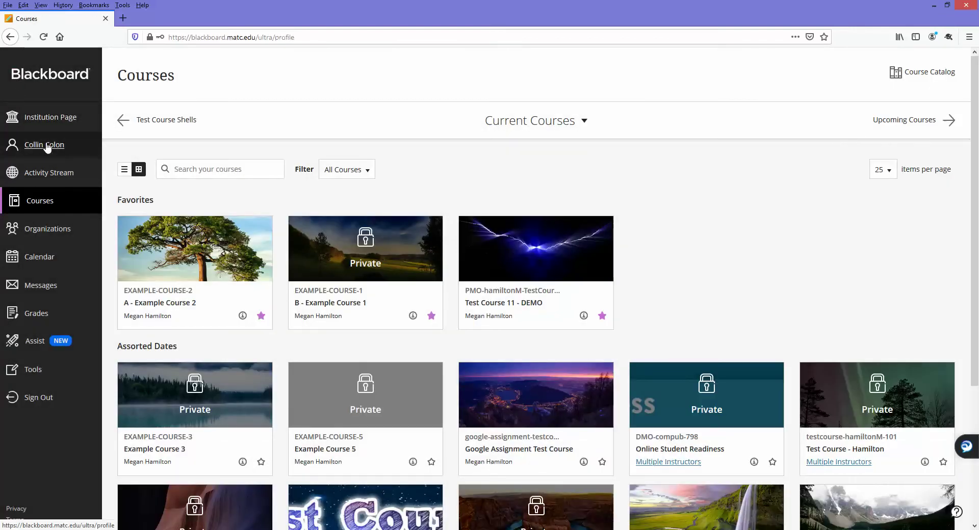
left_click(48, 147)
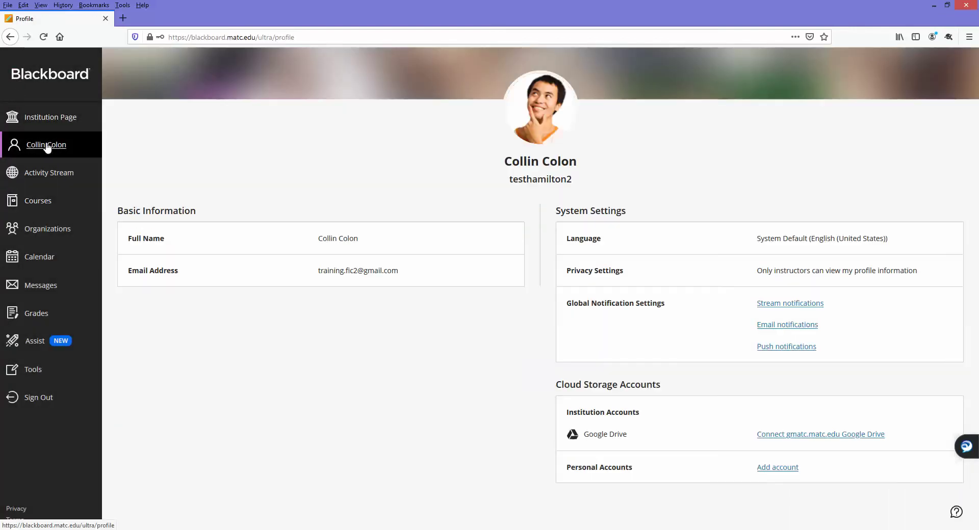
left_click(42, 204)
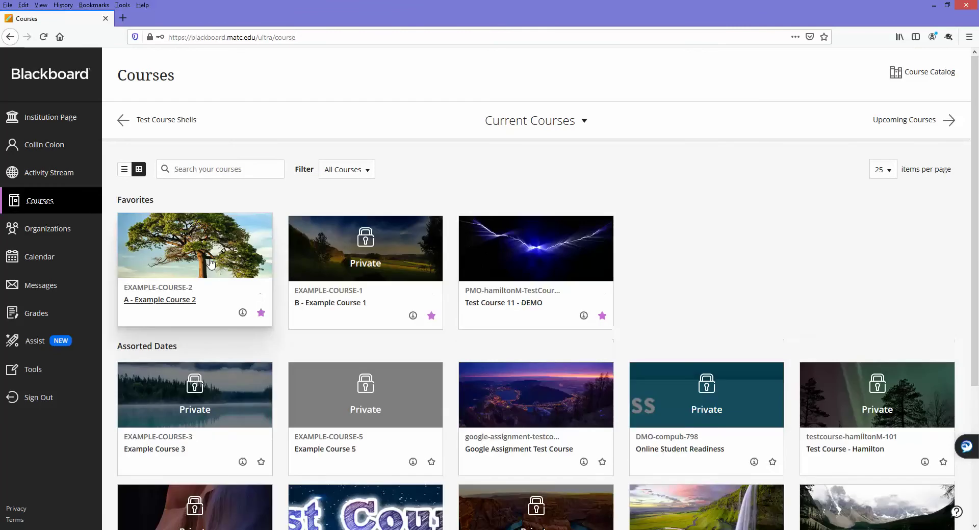
- Go to A - Example Course 2 > Weekly Lessons > Week 1 and begin the Color Theory Test
left_click(211, 263)
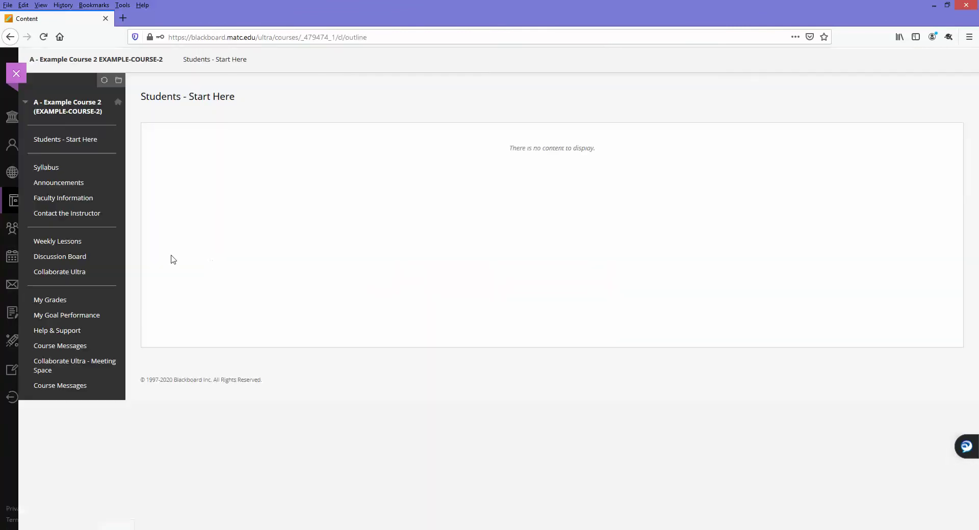
left_click(60, 242)
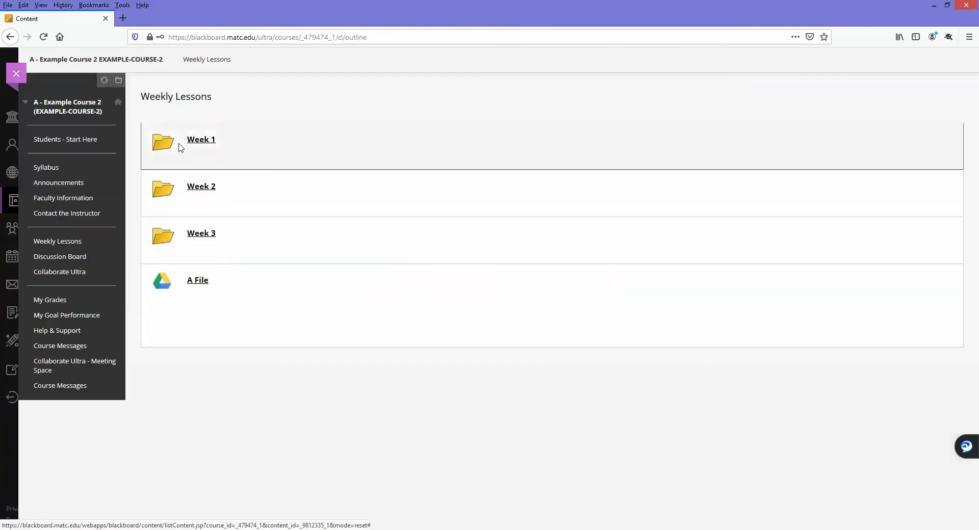
left_click(202, 144)
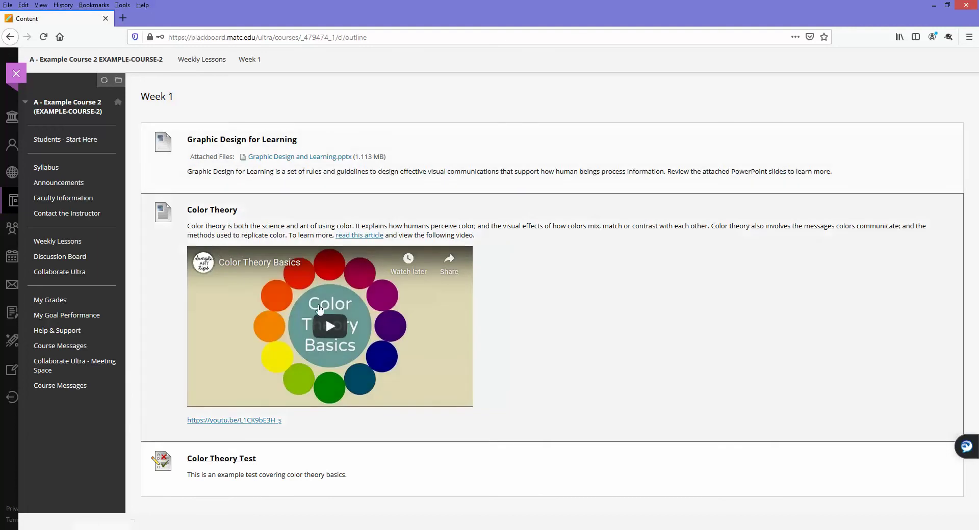
left_click(235, 461)
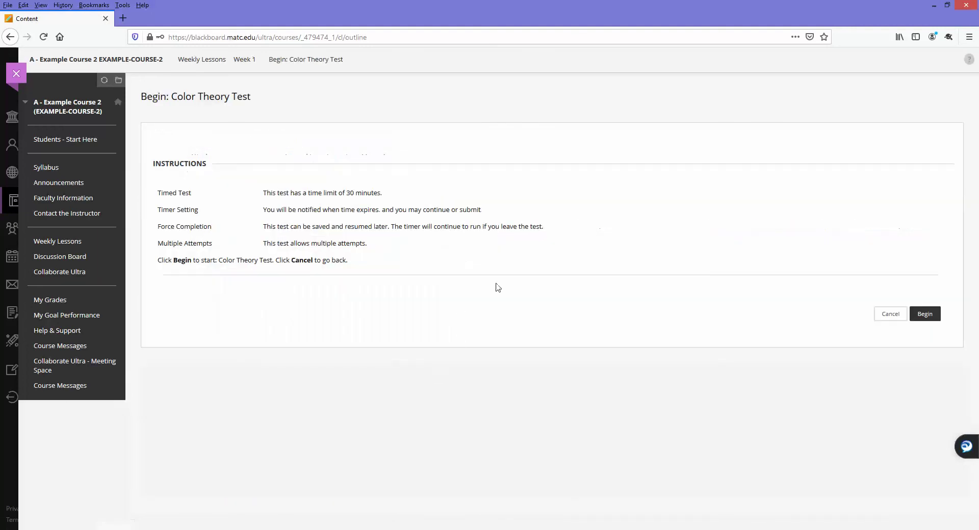
left_click(921, 316)
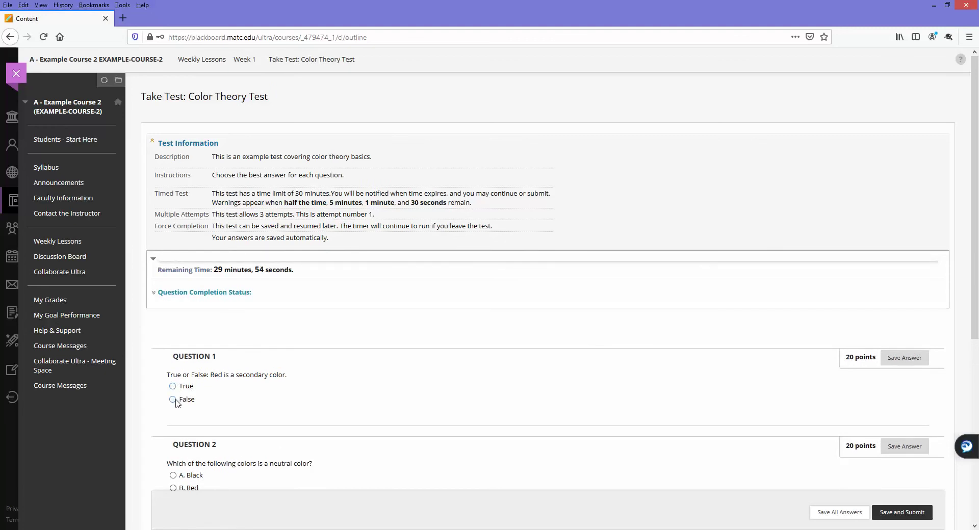
- Answer Question 1 with False and Question 2 with Black
left_click(174, 400)
scroll(258, 401, "down", 4)
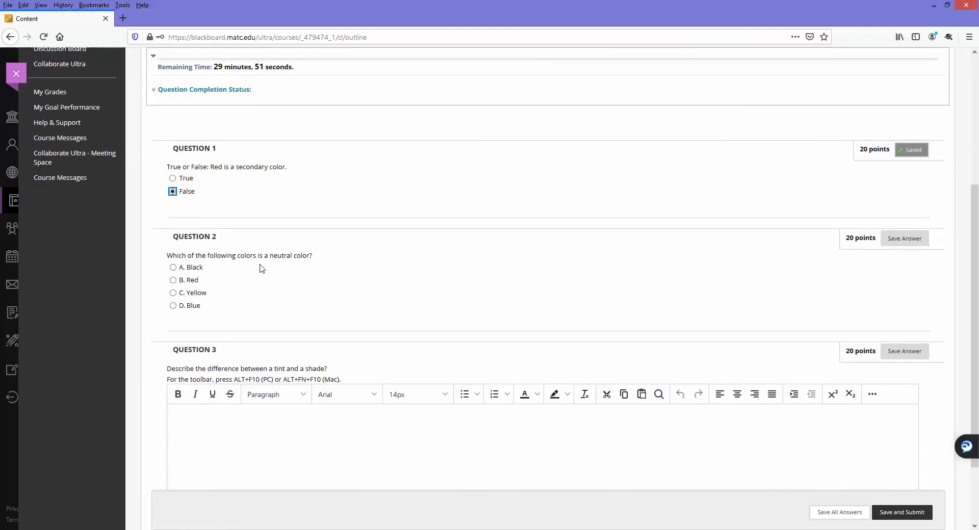
left_click(174, 267)
scroll(367, 350, "down", 2)
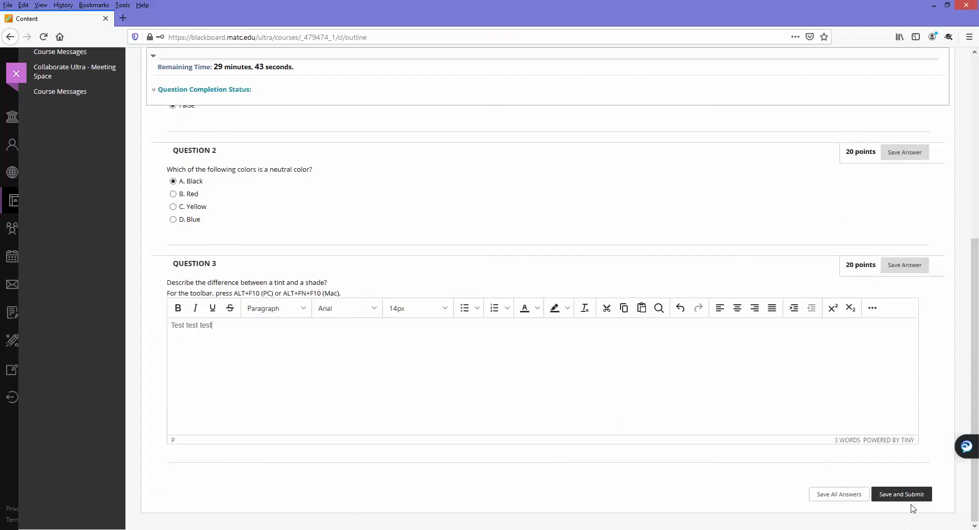
- Submit the test, review the results, and return to the Courses list
left_click(908, 499)
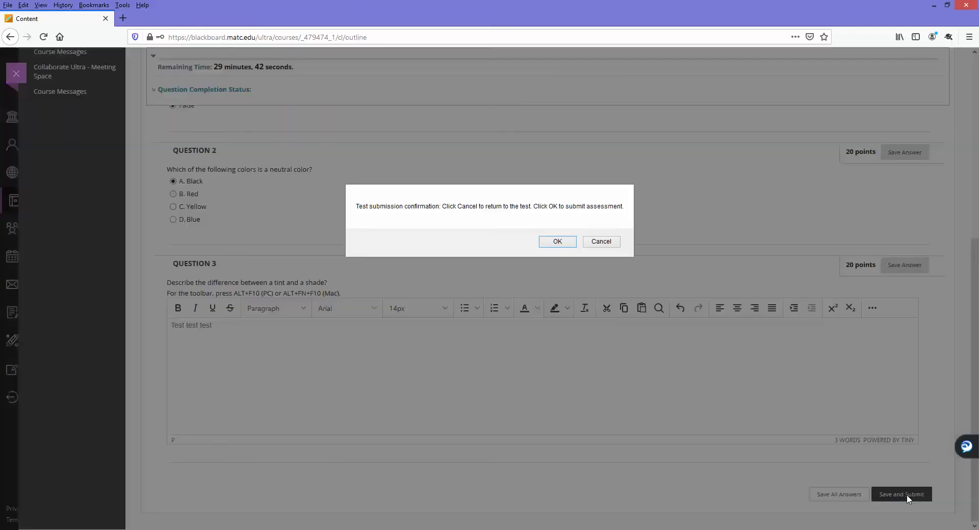
left_click(564, 244)
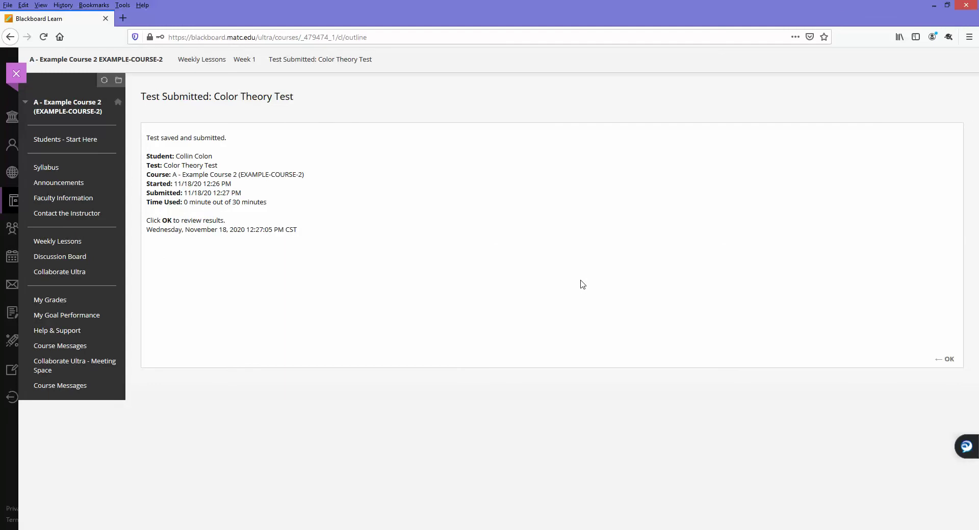
left_click(944, 359)
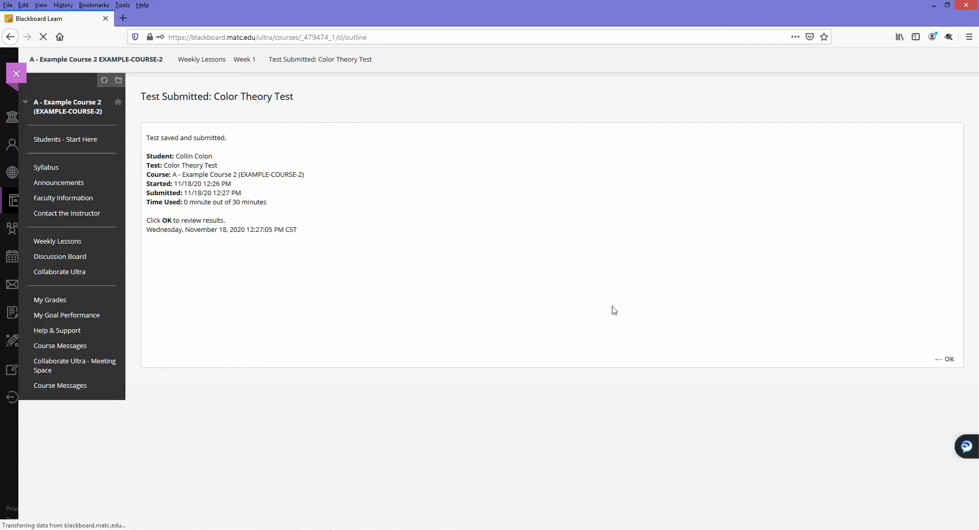
scroll(396, 293, "down", 2)
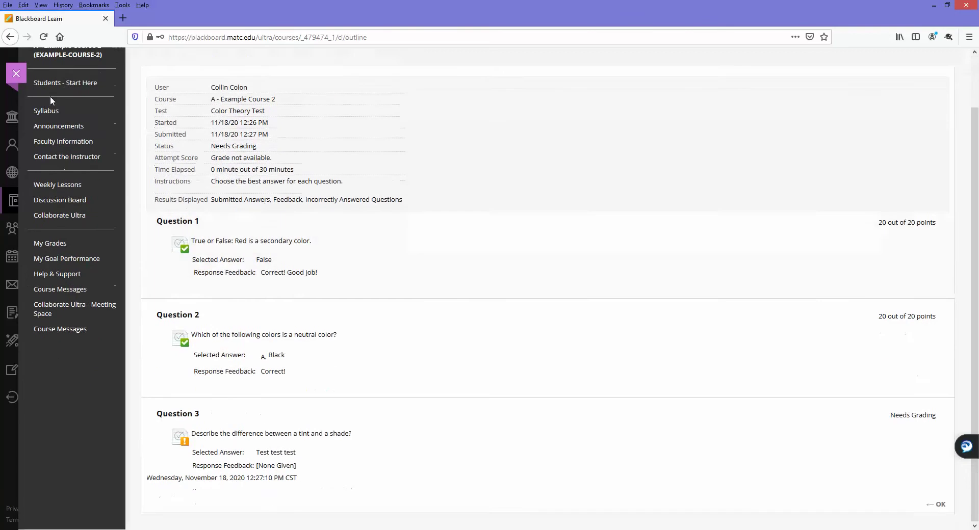
left_click(14, 76)
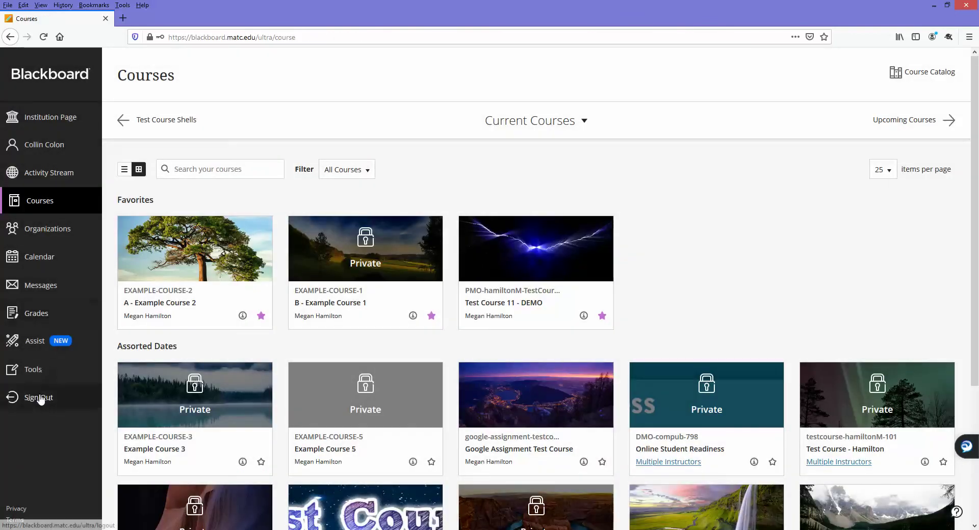
- Sign out, then sign in with the second student's username and password
left_click(38, 397)
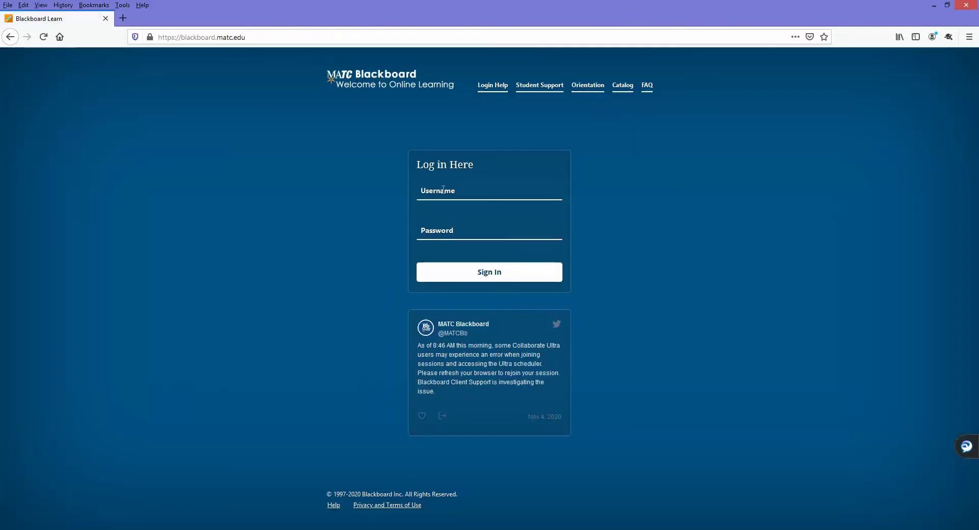
left_click(436, 190)
type("test")
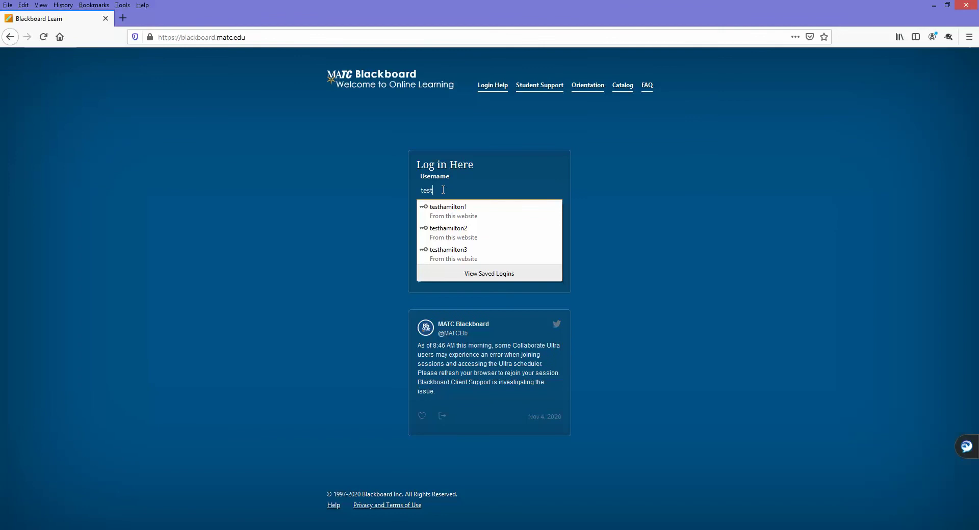
type("hamilton3")
key("Tab")
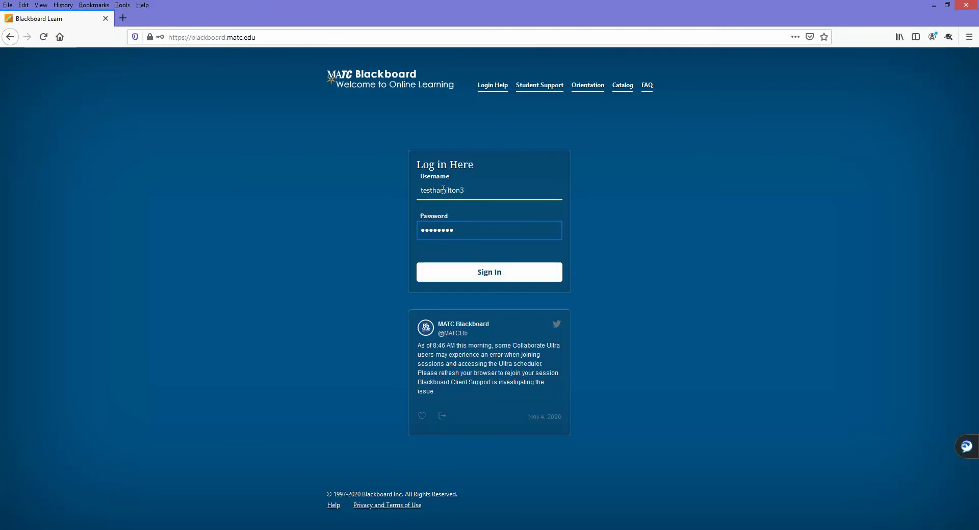
key("ctrl+a")
key("BackSpace")
type("**")
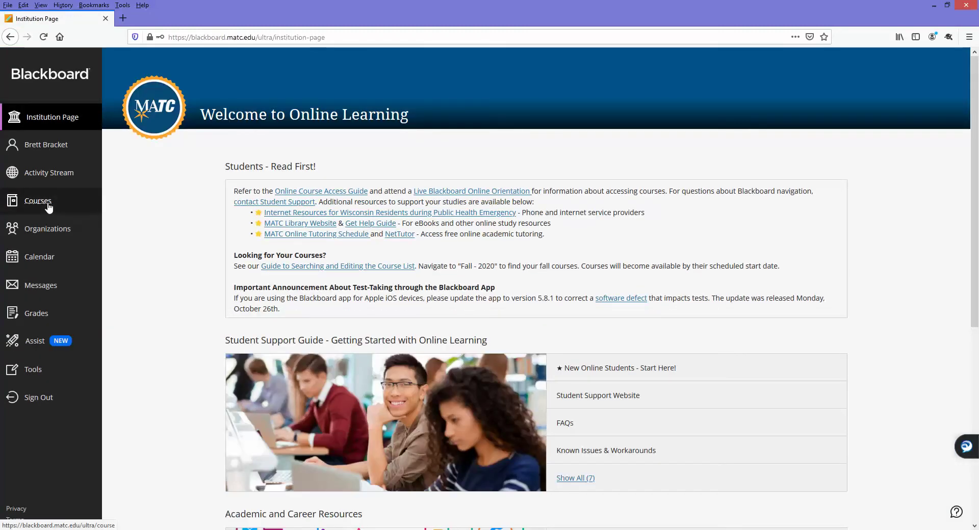
- Open A - Example Course 2 > Weekly Lessons > Week 1 as the second student
left_click(48, 205)
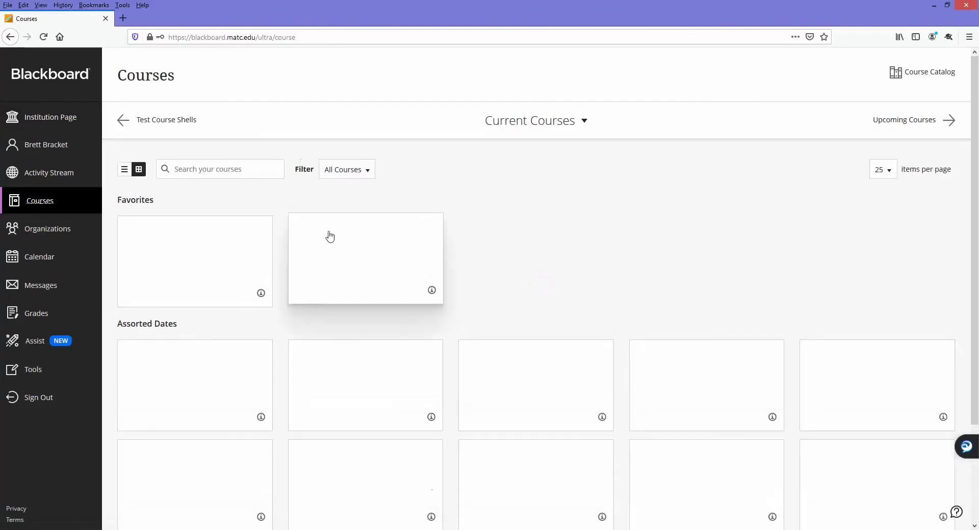
left_click(201, 257)
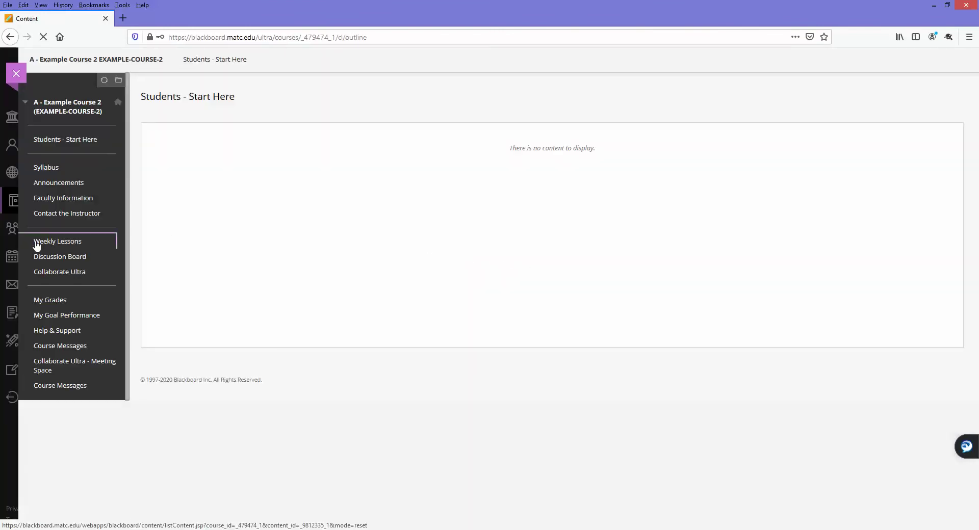
left_click(36, 246)
left_click(202, 140)
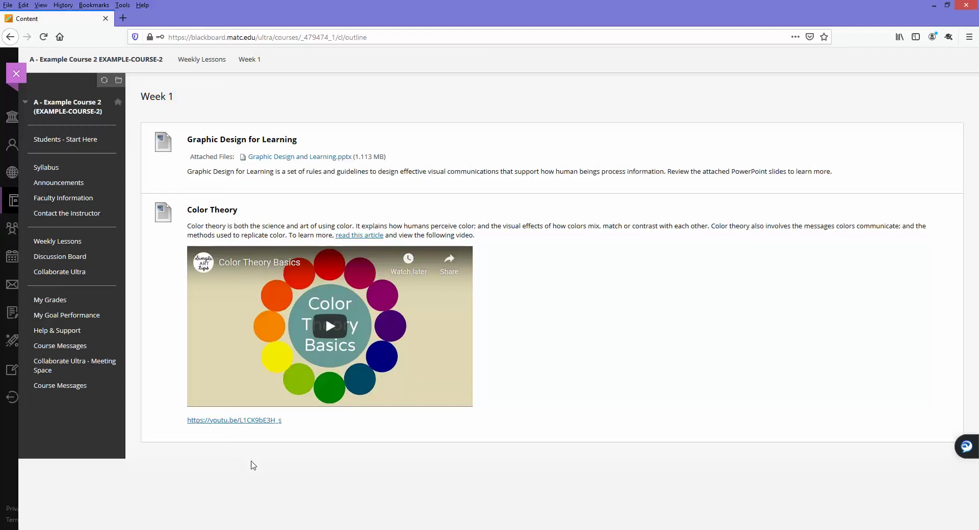
- Close the student's course view and return to the instructor's Week 1 page showing the restricted Color Theory Test
left_click(17, 75)
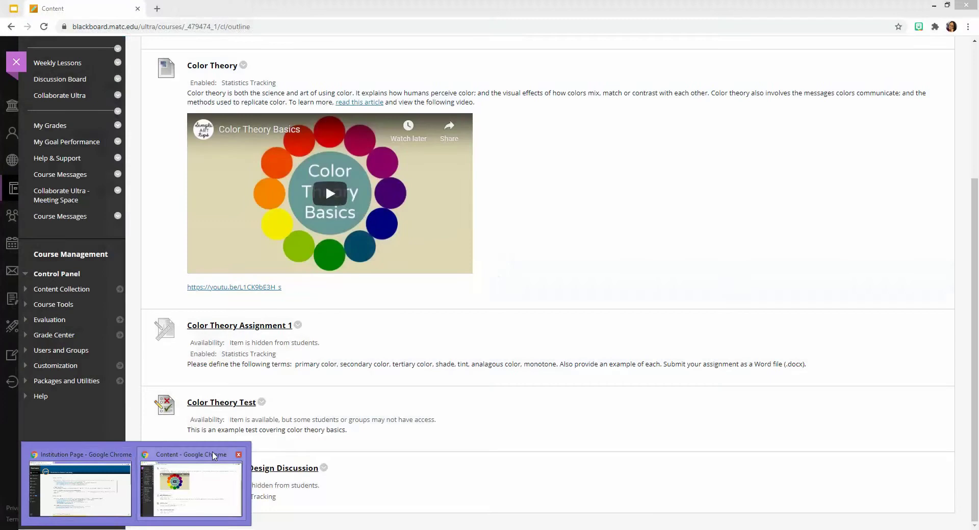
left_click(215, 456)
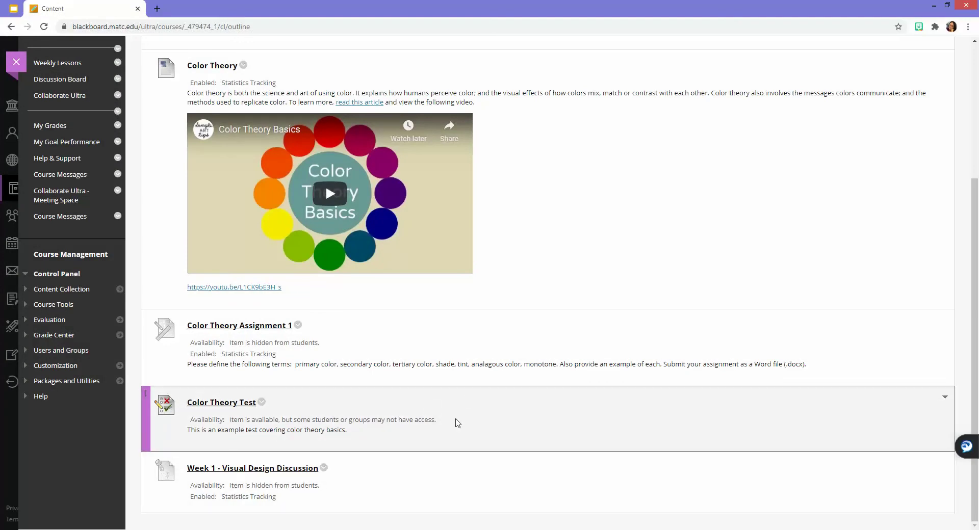